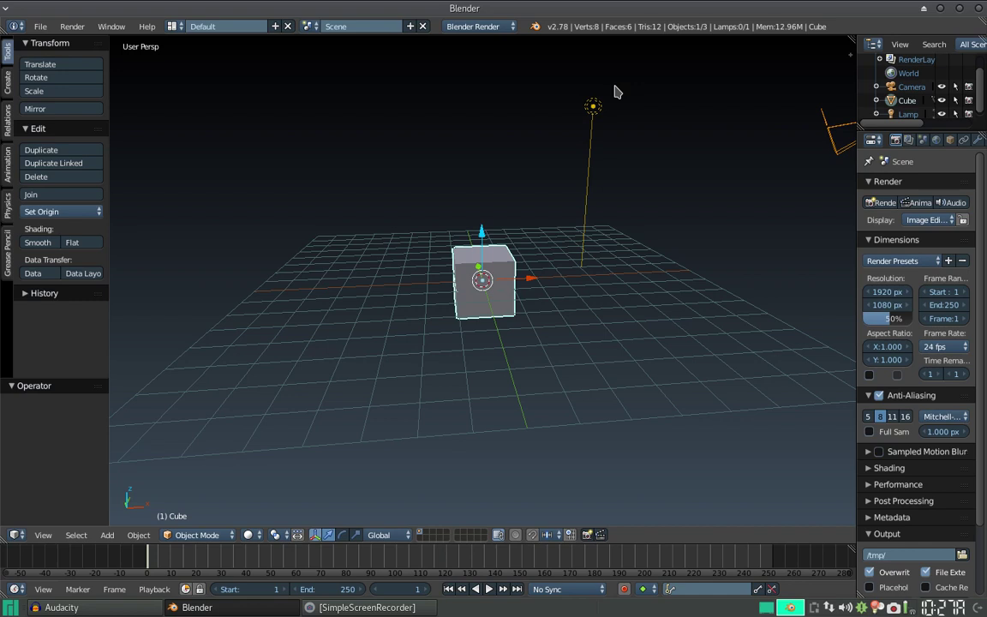
Delete the default cube, then open the User Preferences window with Ctrl+Alt+U.
key(x)
click(615, 89)
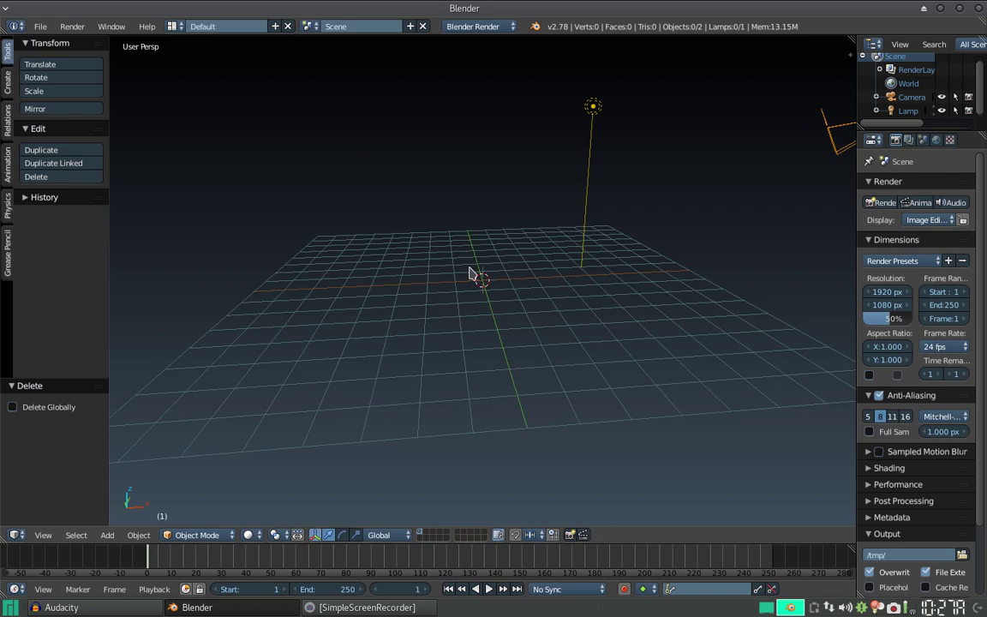
key(ctrl+alt+u)
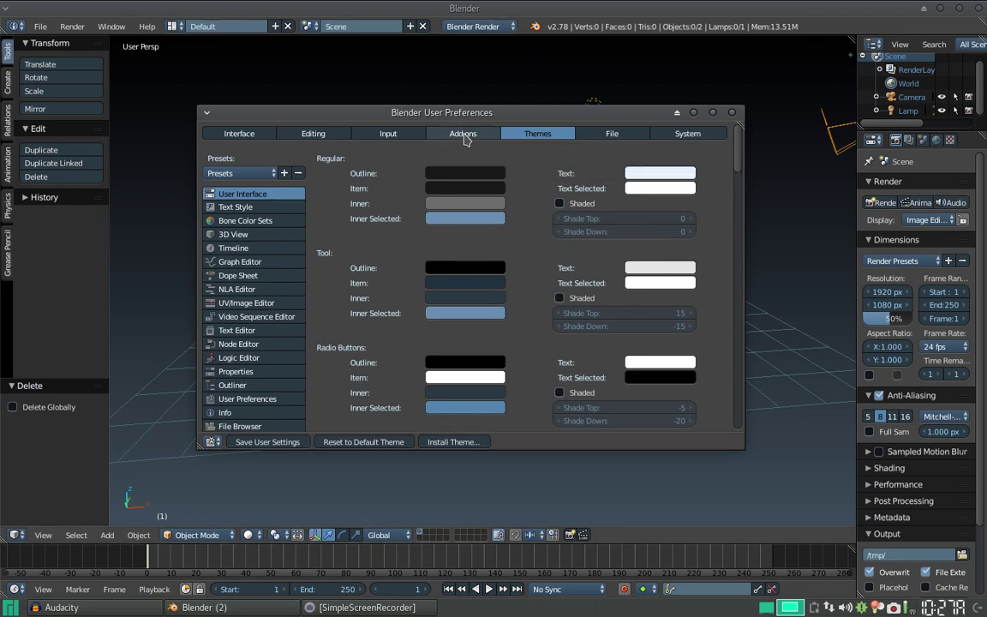
Enable Add Mesh: Extra Objects under the Add Mesh add-ons category, then close preferences.
click(463, 135)
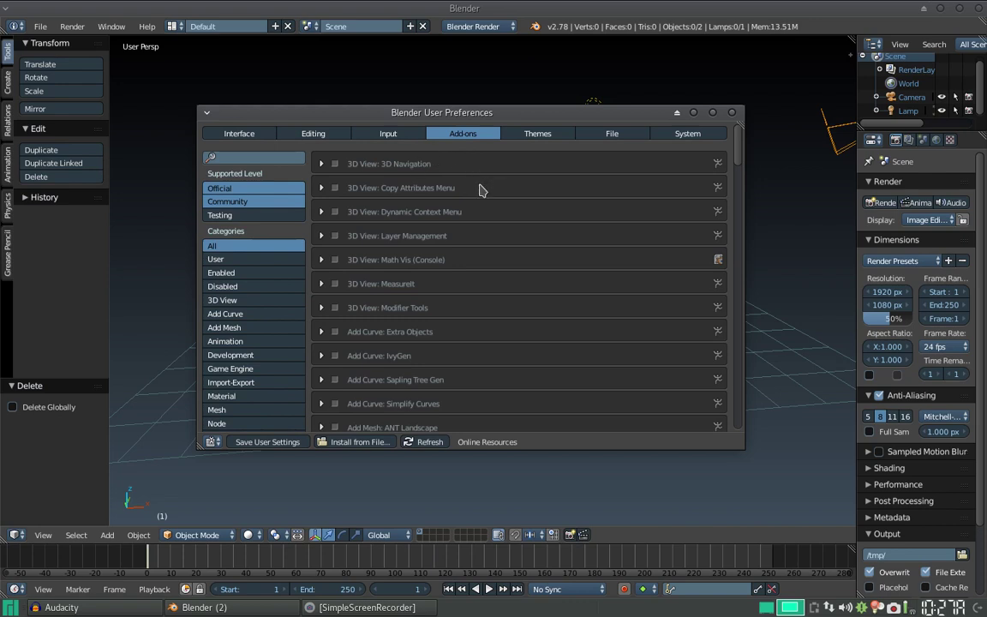
click(226, 330)
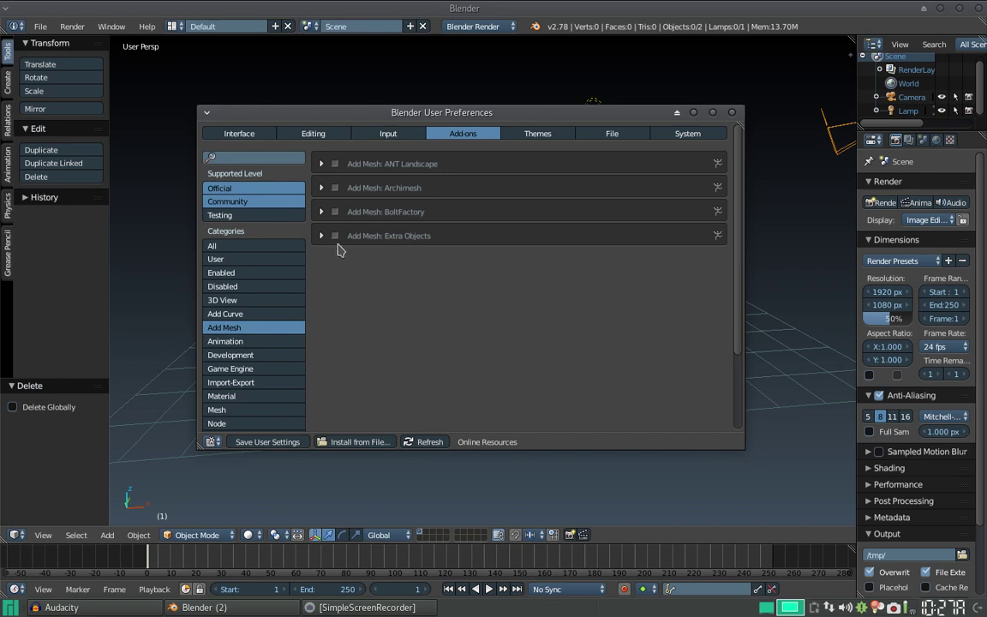
click(335, 236)
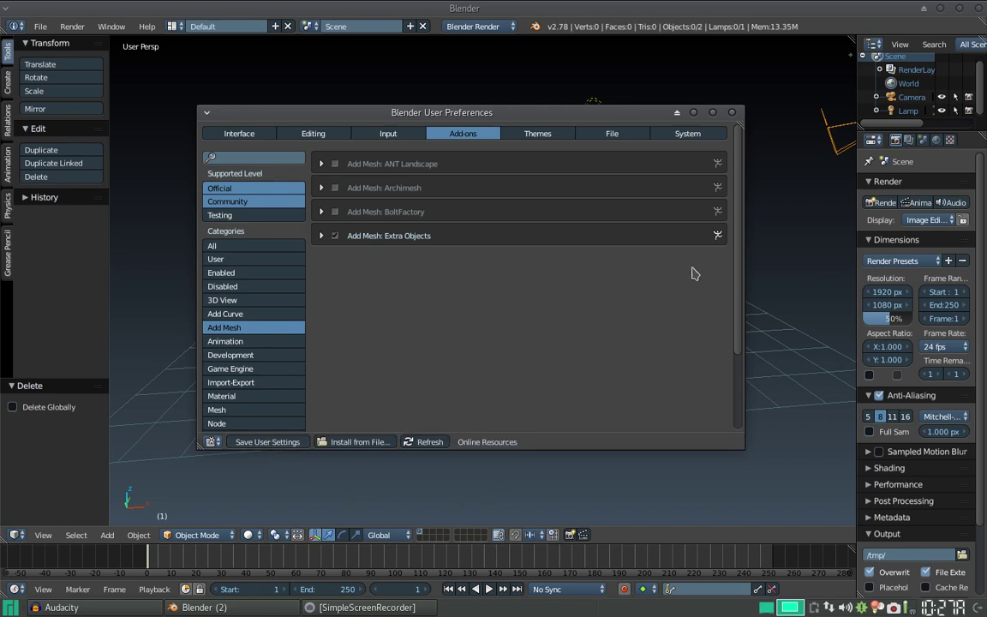
click(732, 112)
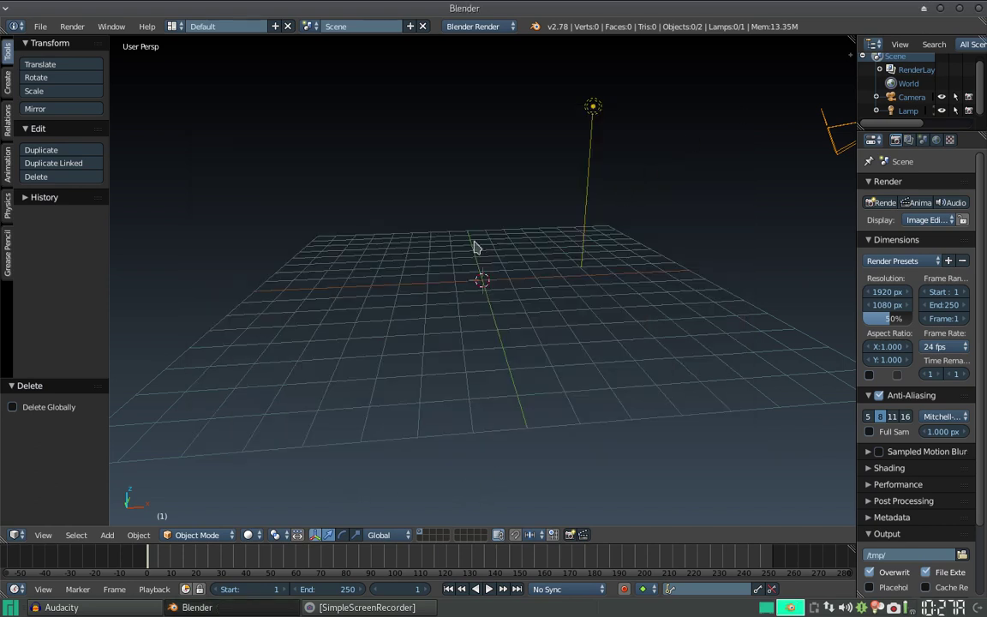
Add a worm gear from Mesh > Gears, inspect it from several angles, then delete it.
key(shift+a)
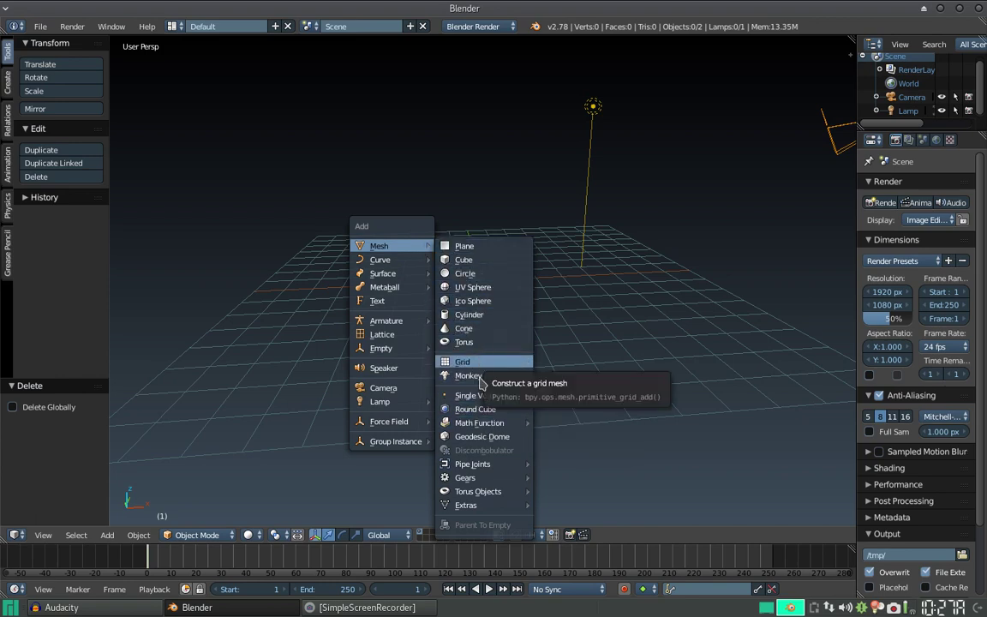
mouse_move(466, 478)
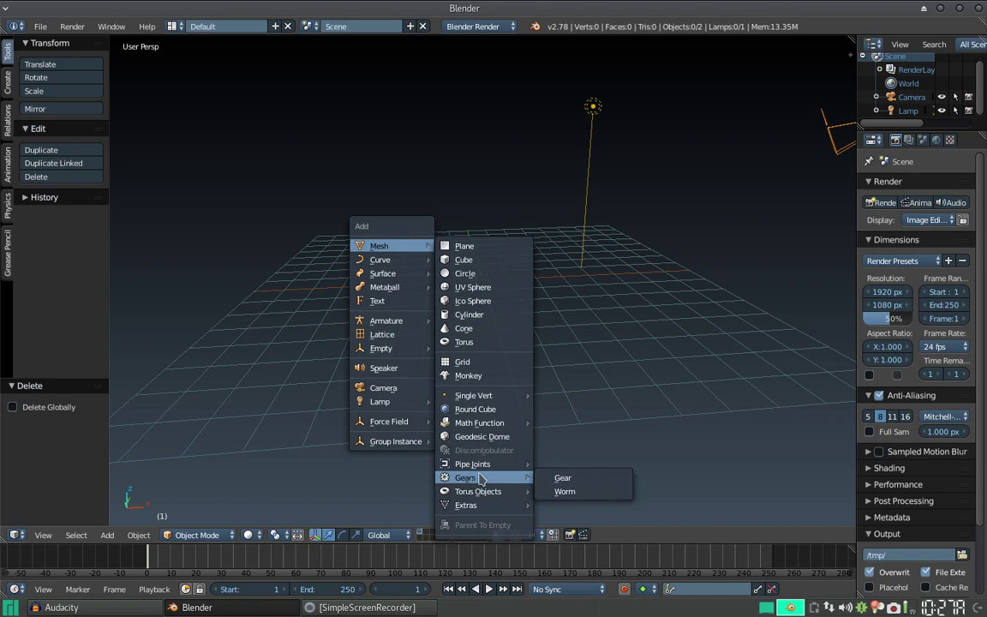
click(582, 495)
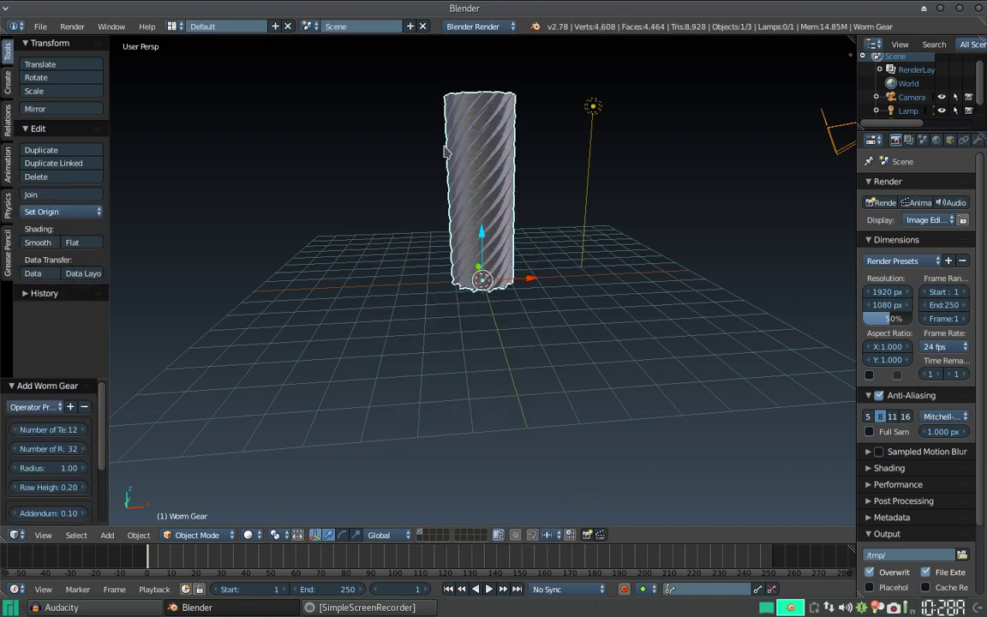
mouse_move(400, 131)
middle_down()
mouse_move(478, 178)
mouse_move(397, 194)
mouse_move(480, 275)
mouse_move(537, 223)
mouse_move(463, 270)
mouse_move(520, 360)
mouse_move(484, 188)
mouse_move(463, 283)
mouse_move(454, 257)
mouse_move(440, 254)
mouse_move(482, 270)
mouse_move(474, 259)
middle_up()
scroll(478, 178, up, 3)
scroll(515, 309, down, 2)
scroll(514, 307, down, 1)
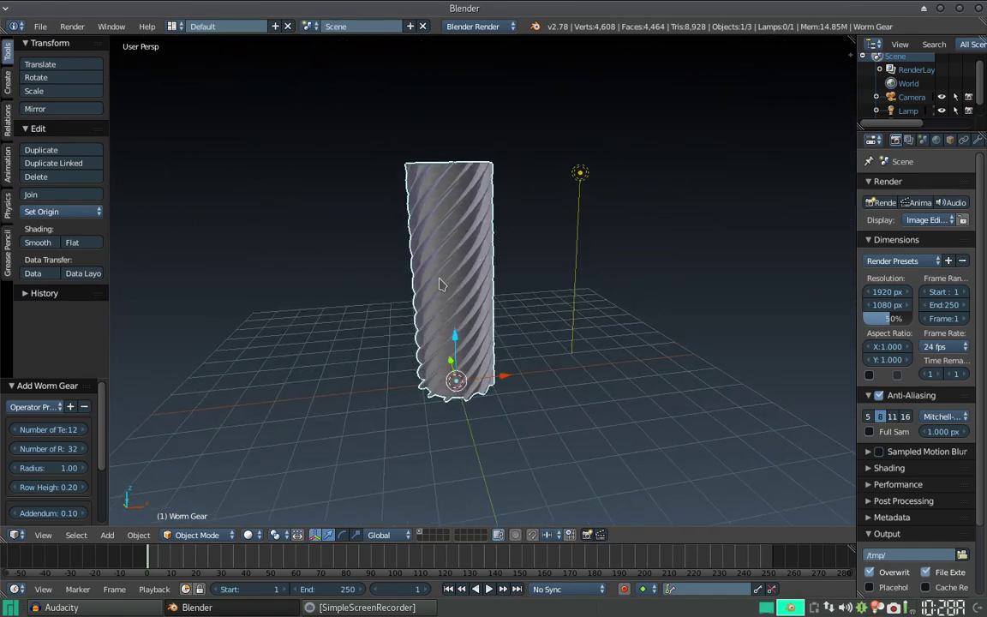
key(Delete)
key(shift+a)
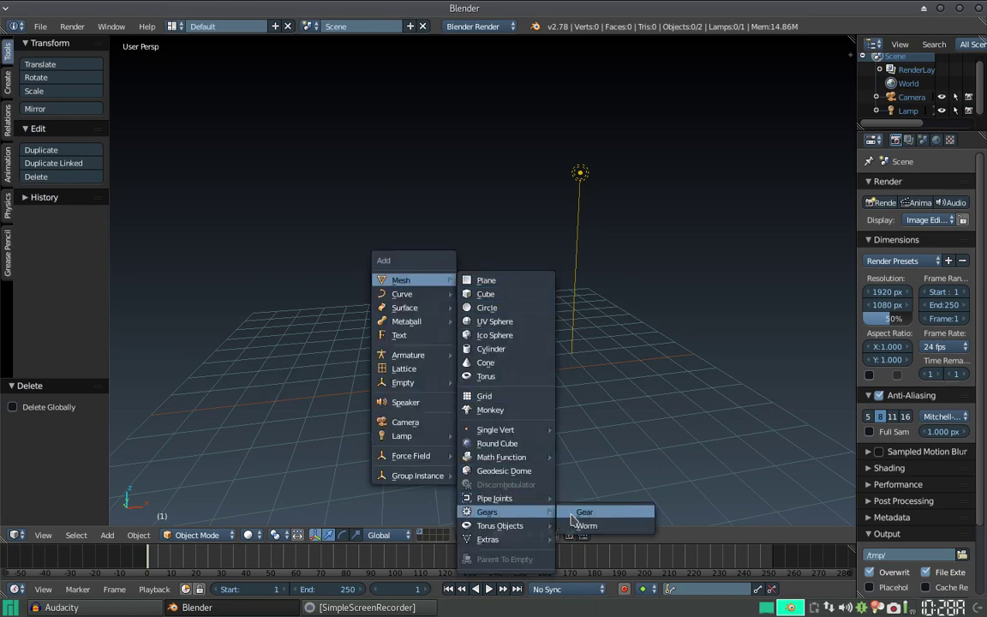
Add a standard gear, inspect it in edit mode, then delete it.
click(572, 512)
mouse_move(573, 520)
middle_down()
mouse_move(512, 462)
mouse_move(532, 190)
mouse_move(509, 296)
mouse_move(513, 284)
middle_up()
scroll(512, 463, up, 2)
scroll(509, 296, up, 4)
mouse_move(533, 322)
middle_down()
mouse_move(501, 291)
mouse_move(490, 336)
mouse_move(546, 296)
middle_up()
key(Tab)
key(Tab)
scroll(545, 295, up, 3)
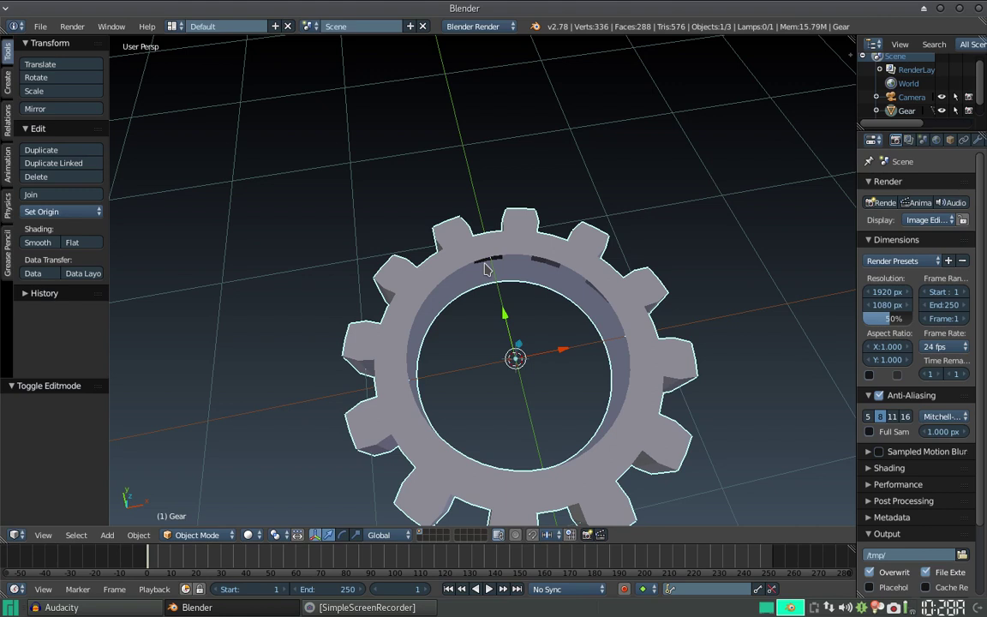
key(x)
click(485, 268)
Add a new 12-tooth gear, Gear.001, and expand its Add Gear settings panel.
key(shift+a)
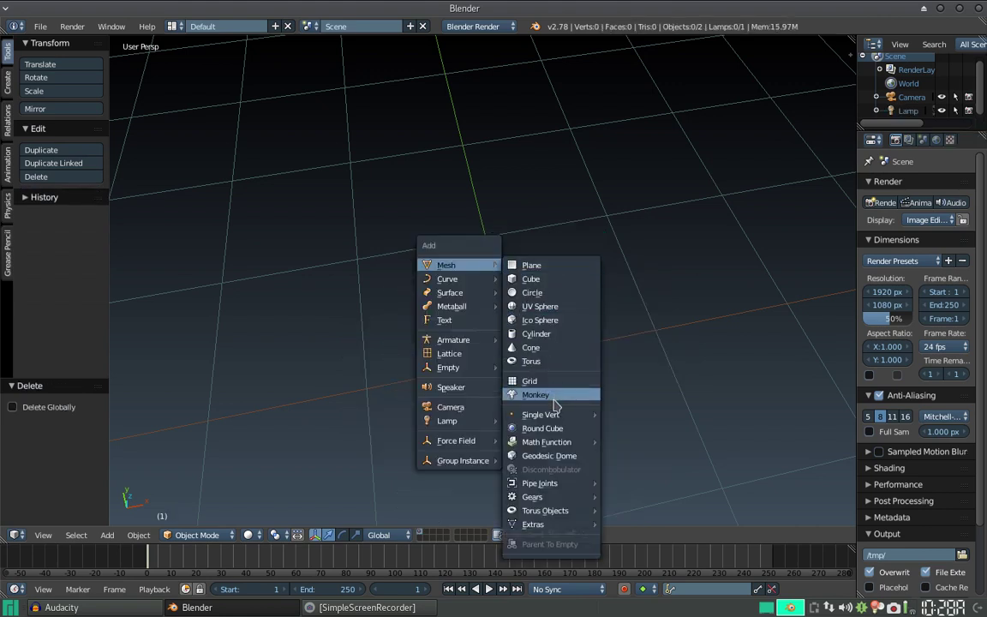
mouse_move(533, 497)
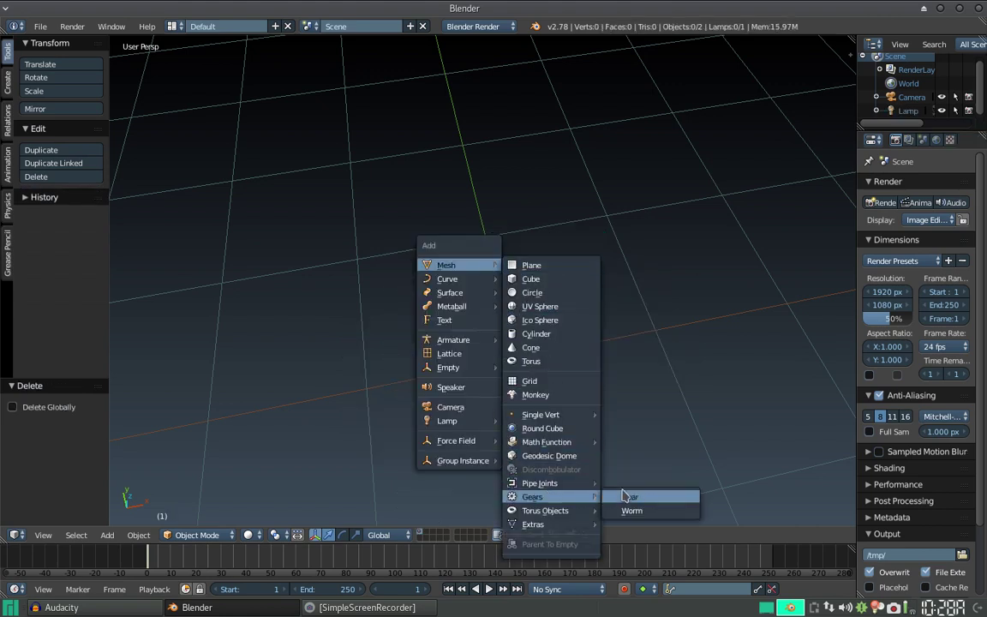
click(627, 497)
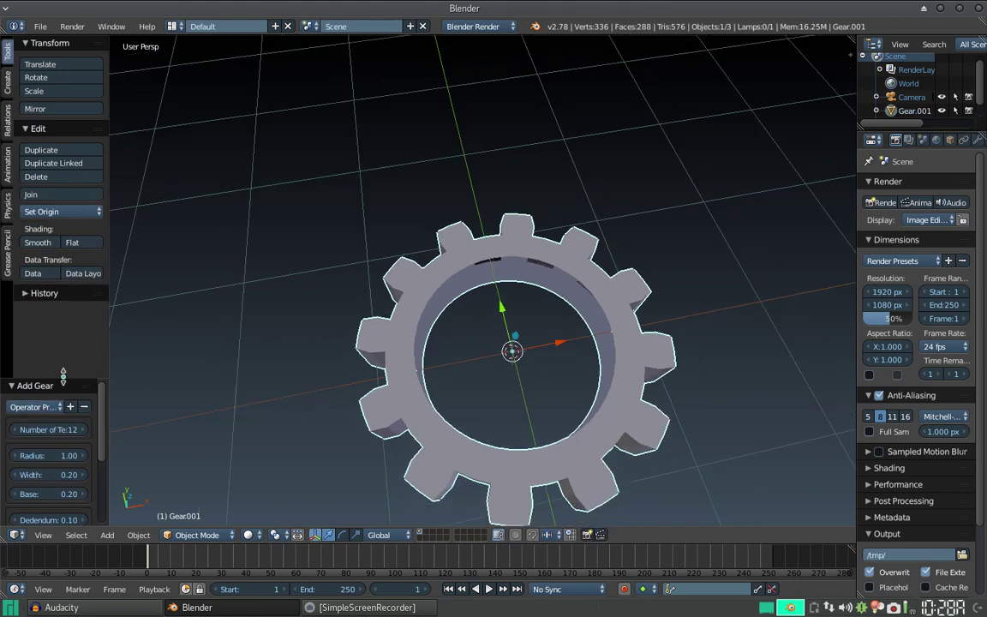
drag(63, 374, 64, 311)
scroll(92, 411, down, 2)
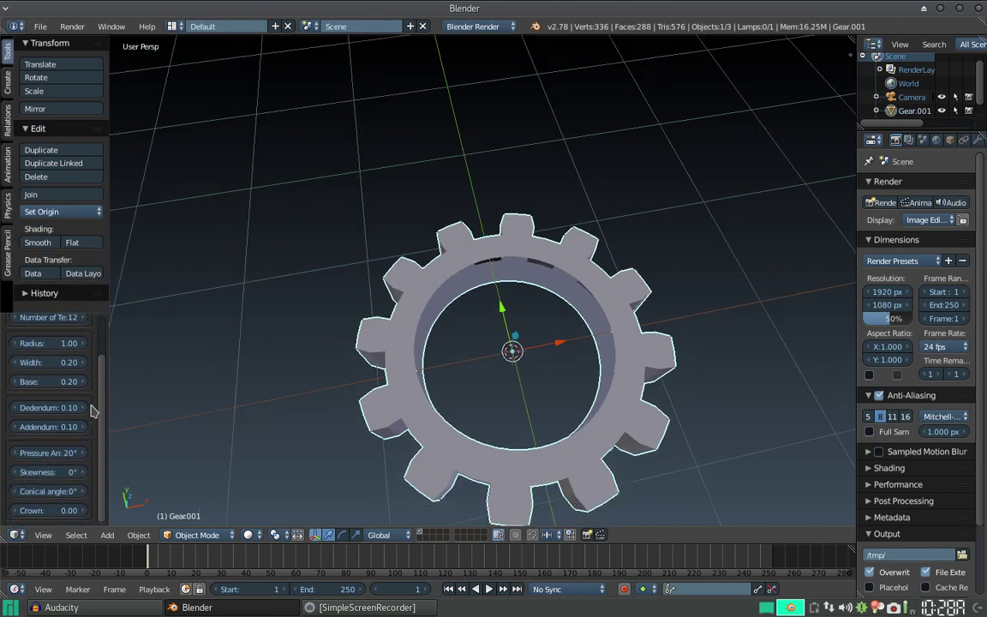
scroll(79, 381, up, 3)
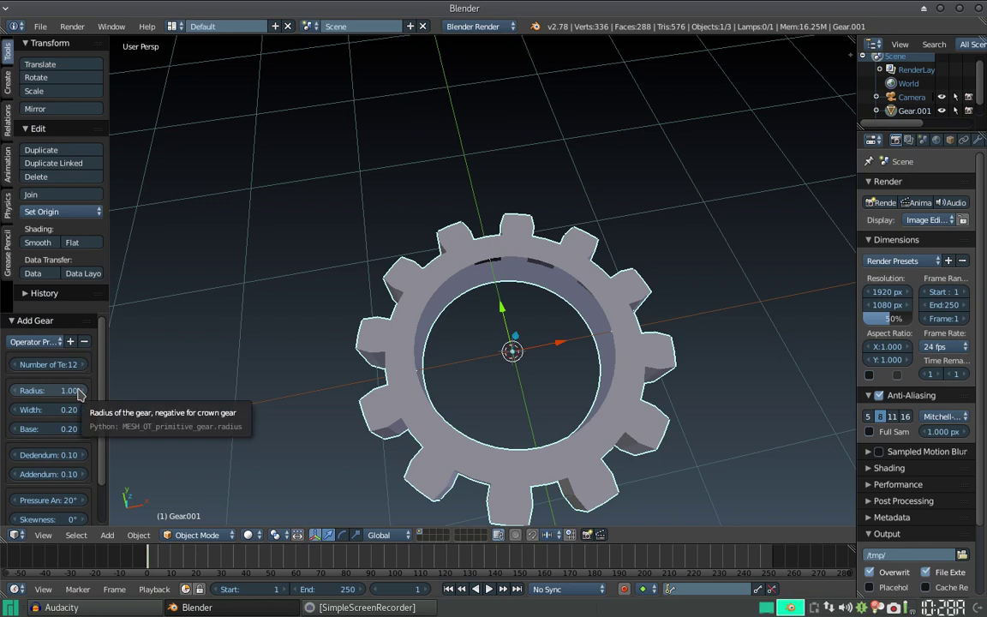
click(36, 342)
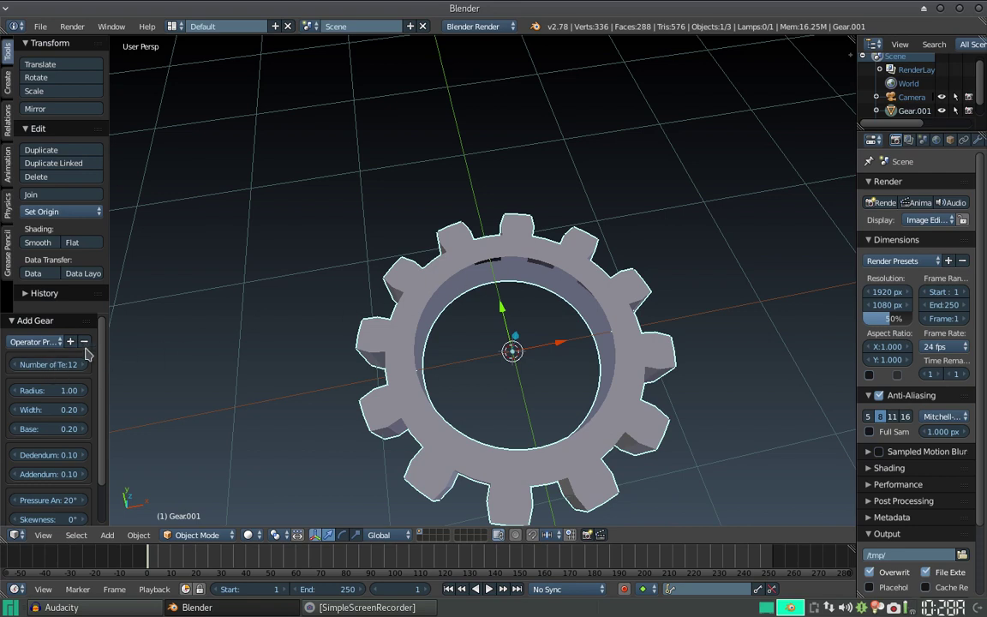
Reduce the gear to 10 teeth and start increasing its width.
click(60, 364)
mouse_move(60, 364)
mouse_down()
mouse_move(34, 364)
mouse_move(112, 364)
mouse_move(47, 365)
mouse_move(68, 392)
mouse_move(49, 392)
mouse_up()
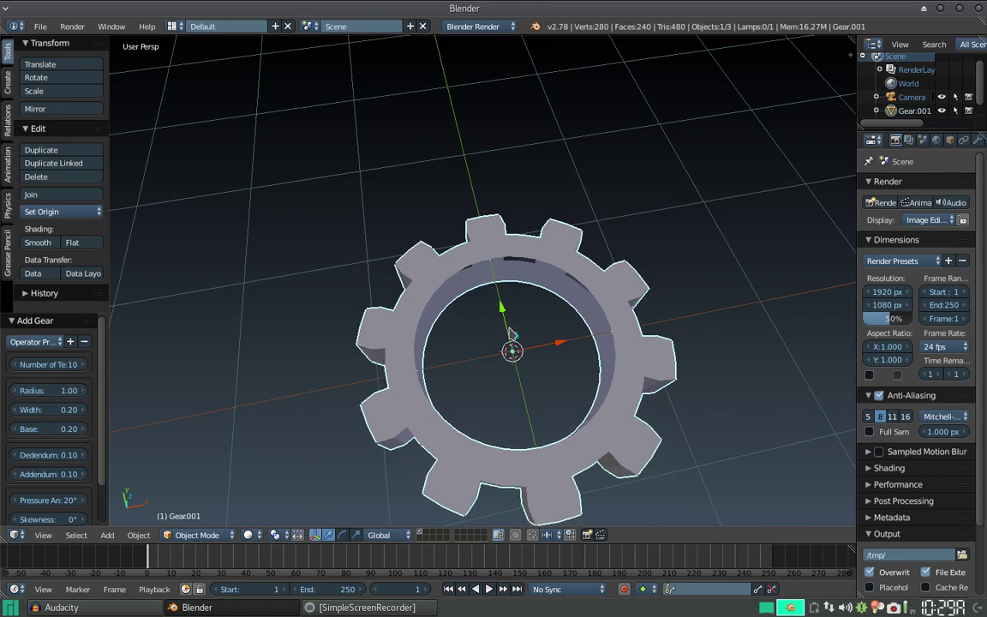
drag(84, 416, 71, 412)
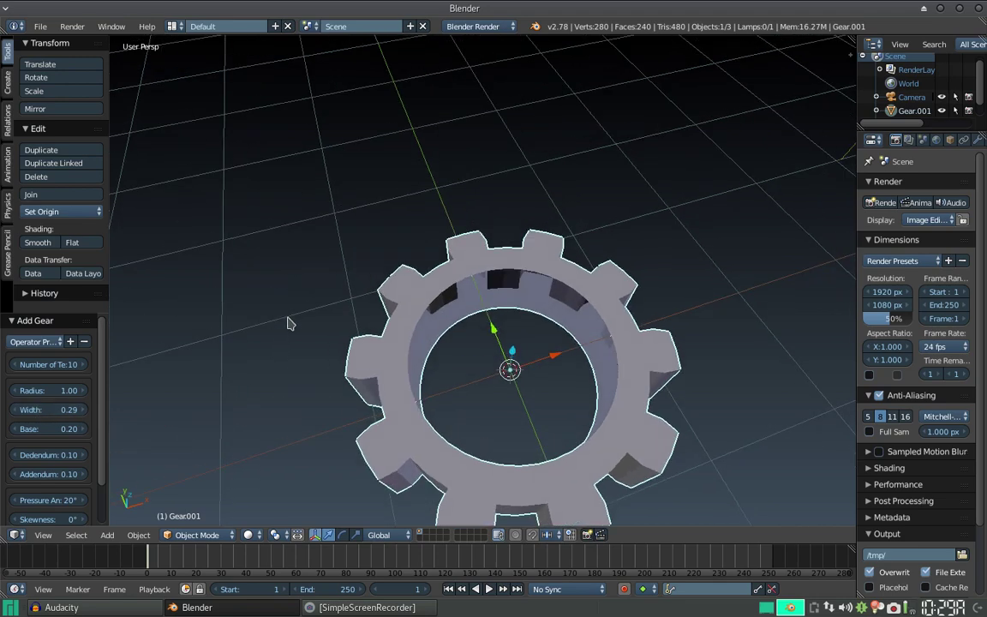
middle_drag(289, 321, 311, 359)
Settle the gear width at 0.23 and raise the base to 0.29.
drag(56, 416, 46, 414)
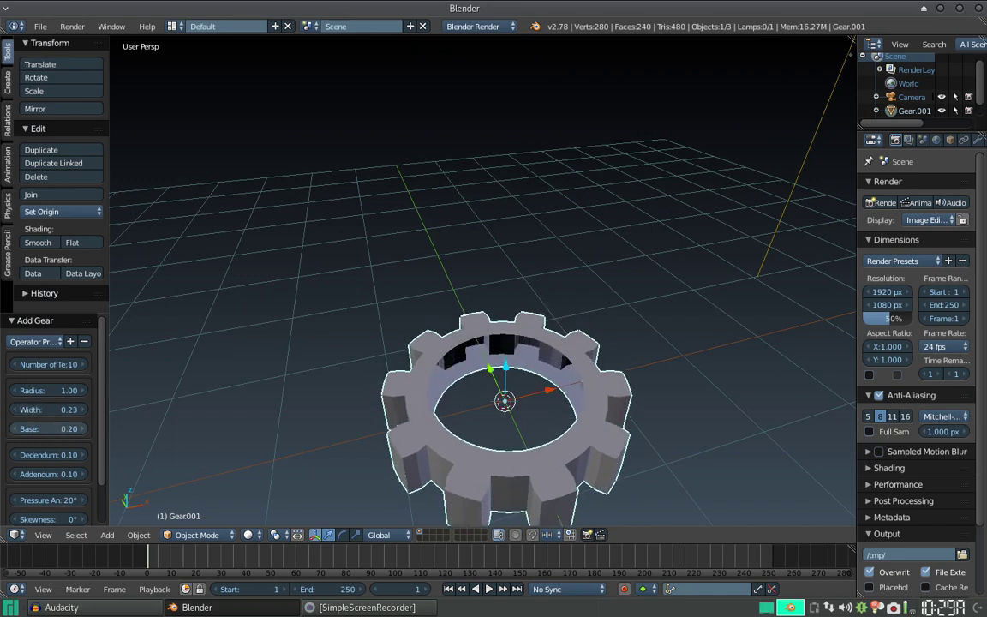
drag(50, 428, 64, 428)
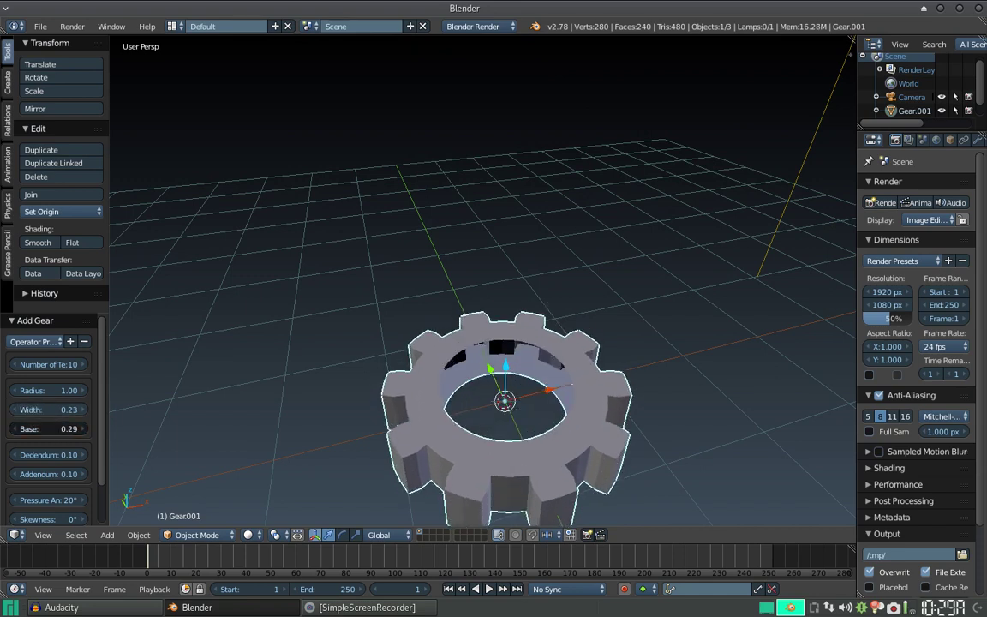
mouse_move(504, 338)
middle_down()
mouse_move(551, 374)
mouse_move(478, 334)
middle_up()
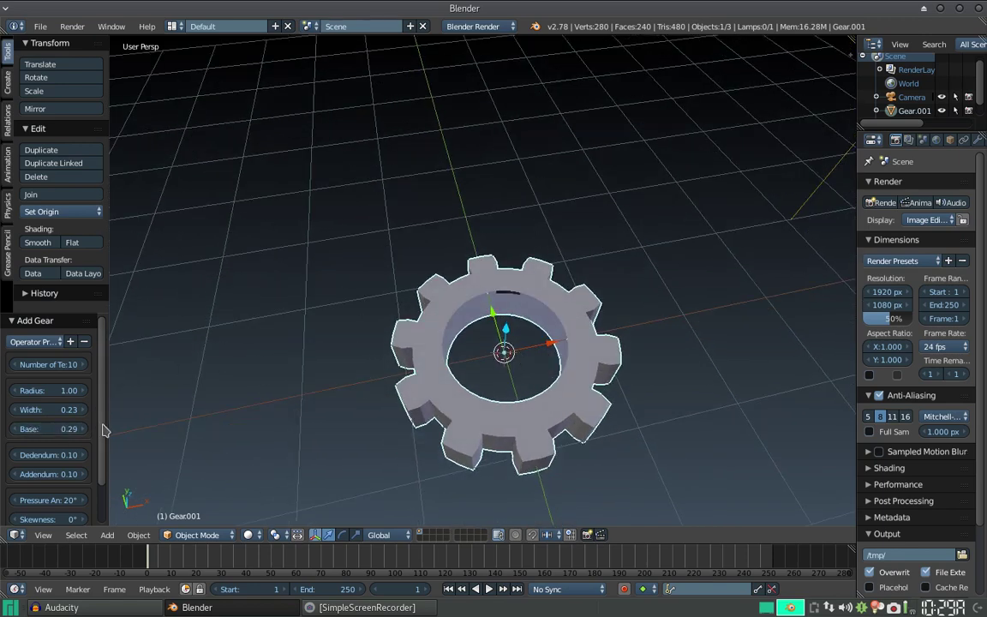
scroll(103, 429, down, 2)
Drag dedendum to 0.28, addendum to 0.73, pressure angle to 19.37° and skewness to 5.1°.
mouse_move(38, 407)
mouse_down()
mouse_move(86, 407)
mouse_move(38, 407)
mouse_up()
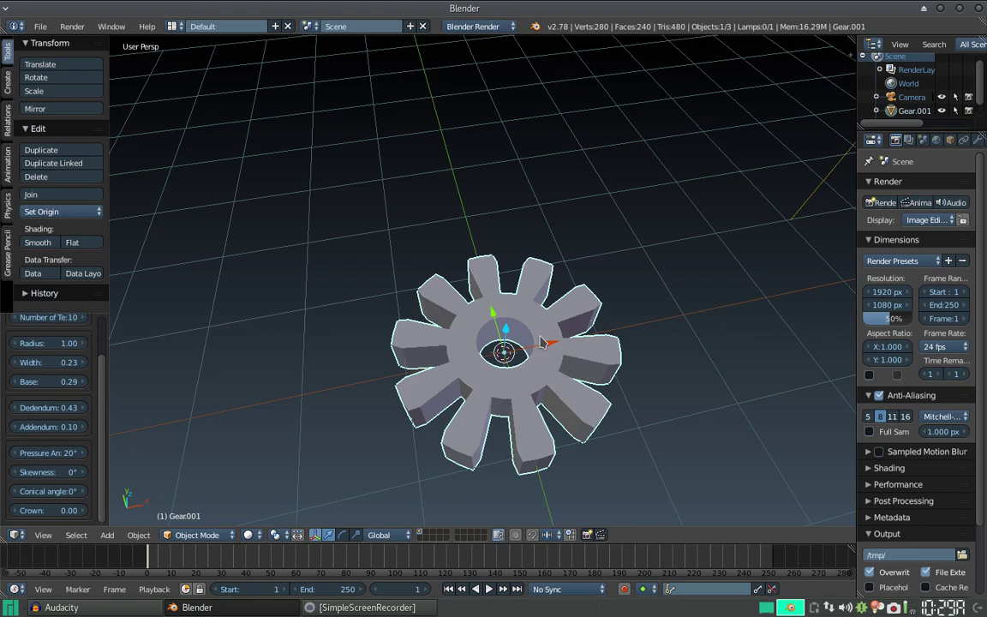
mouse_move(85, 407)
mouse_down()
mouse_move(64, 407)
mouse_move(77, 426)
mouse_move(146, 426)
mouse_move(86, 426)
mouse_move(103, 426)
mouse_up()
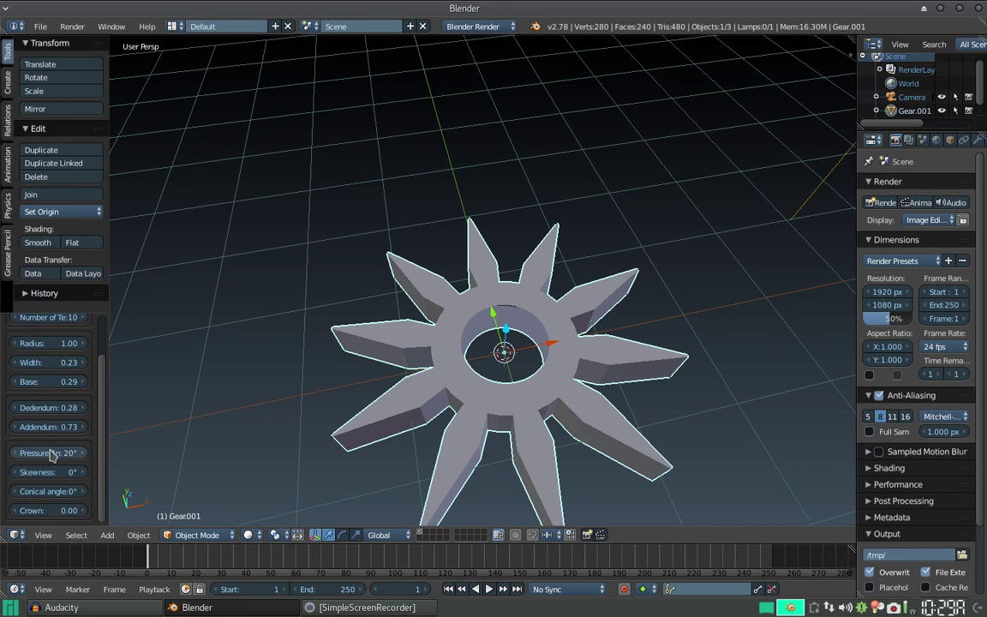
mouse_move(53, 457)
mouse_down()
mouse_move(103, 453)
mouse_move(71, 453)
mouse_move(48, 472)
mouse_move(61, 473)
mouse_up()
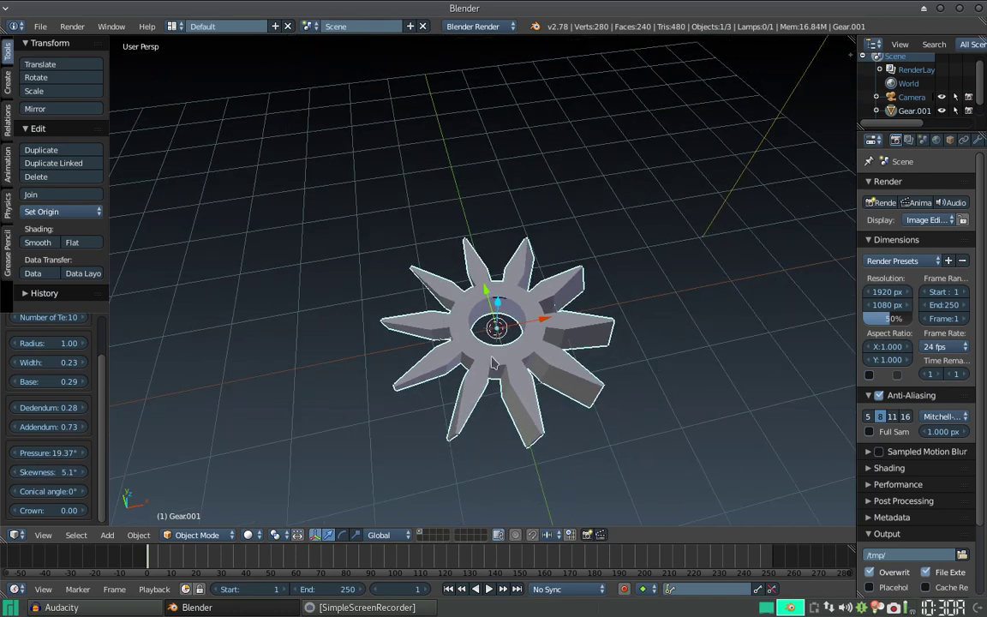
Preview twisted teeth with higher skewness, then set skewness to exactly 0°.
middle_drag(448, 327, 546, 251)
scroll(477, 257, up, 2)
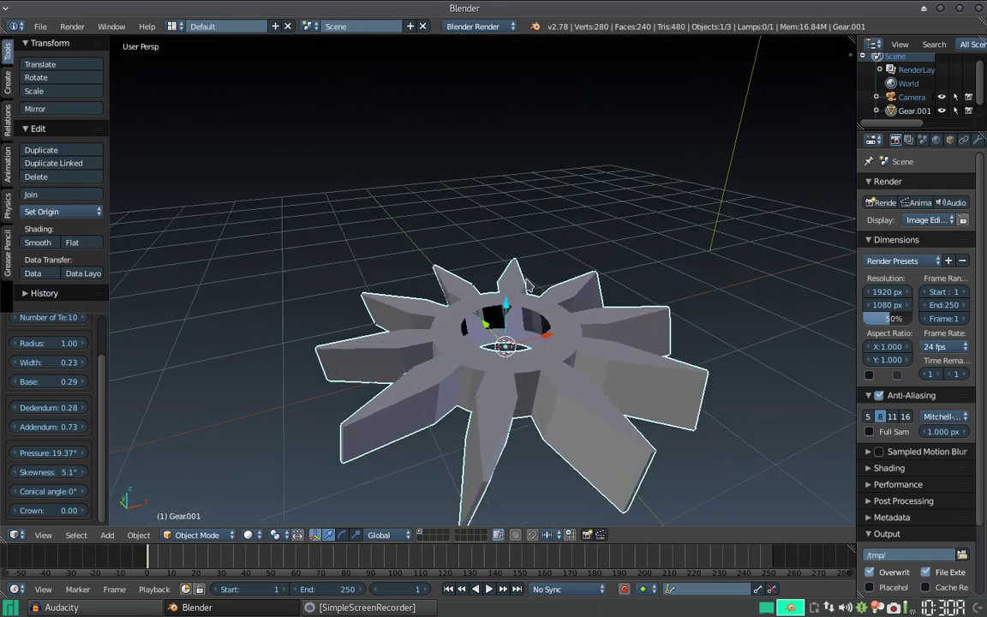
mouse_move(40, 478)
mouse_down()
mouse_move(146, 478)
mouse_move(31, 472)
mouse_up()
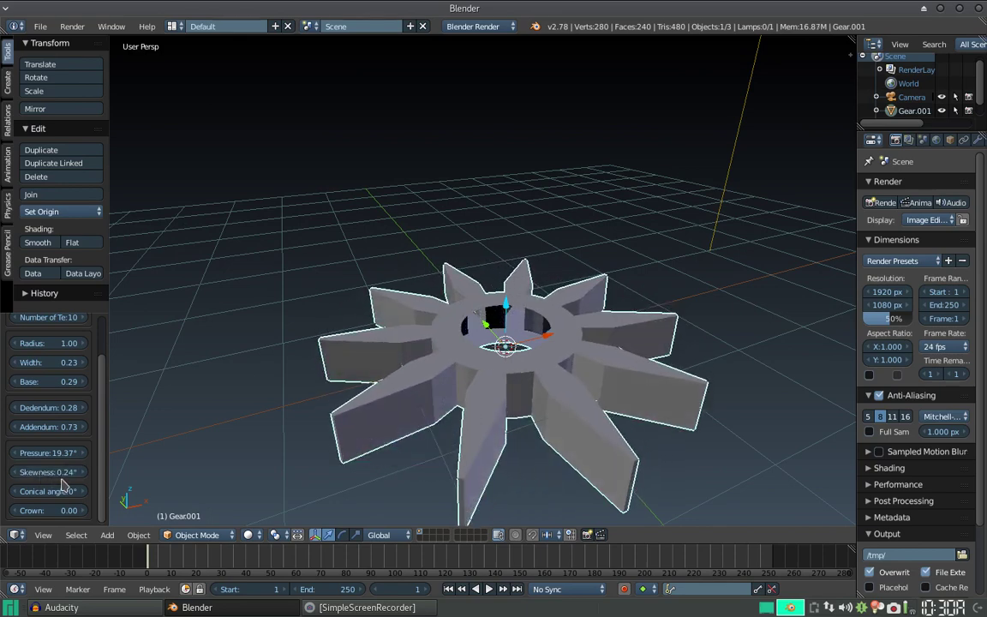
click(47, 472)
text(0)
key(Return)
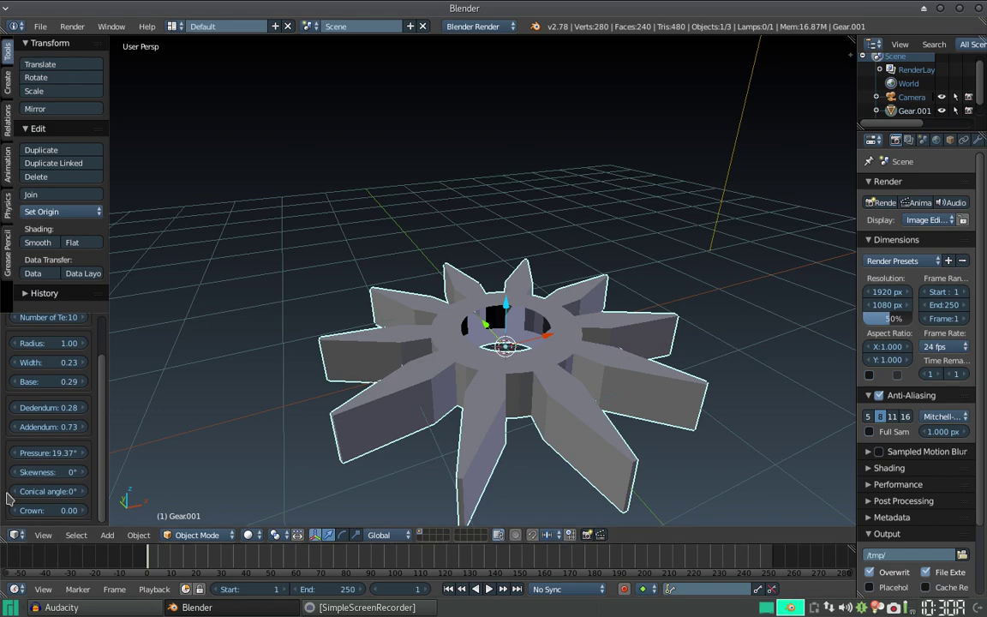
Preview tilted teeth with the conical angle and leave it at 0°.
drag(24, 491, 52, 491)
mouse_move(194, 349)
middle_down()
mouse_move(248, 358)
mouse_move(270, 328)
middle_up()
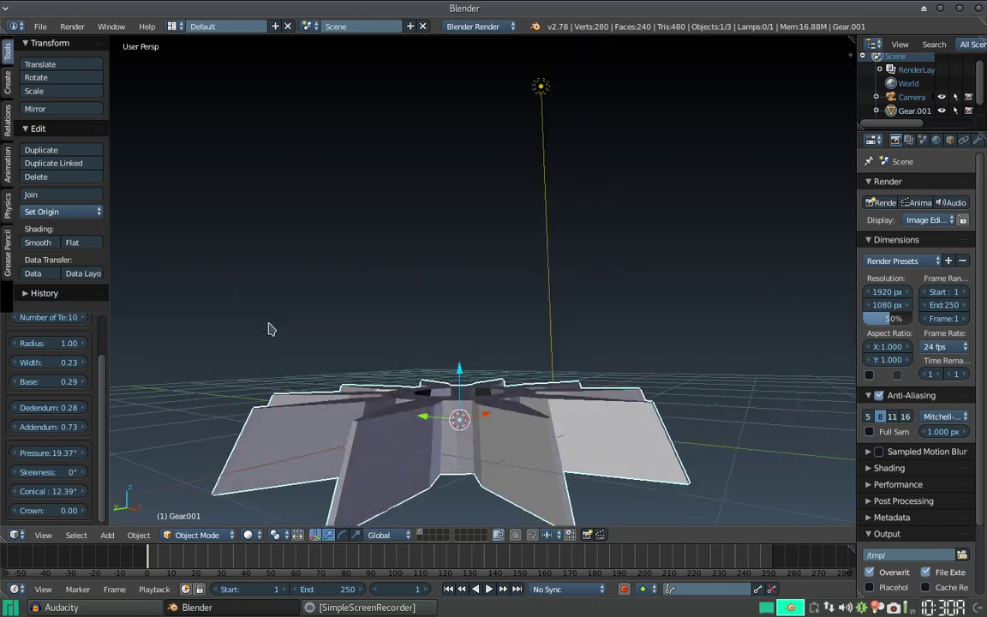
mouse_move(51, 491)
mouse_down()
mouse_move(86, 491)
mouse_move(39, 491)
mouse_up()
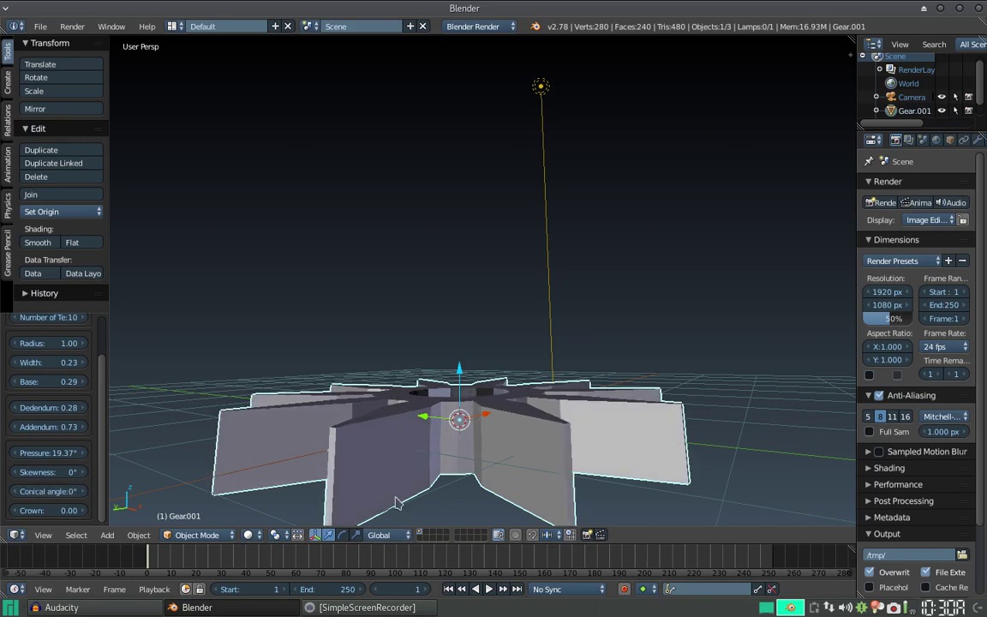
mouse_move(365, 354)
middle_down()
mouse_move(435, 311)
mouse_move(424, 308)
middle_up()
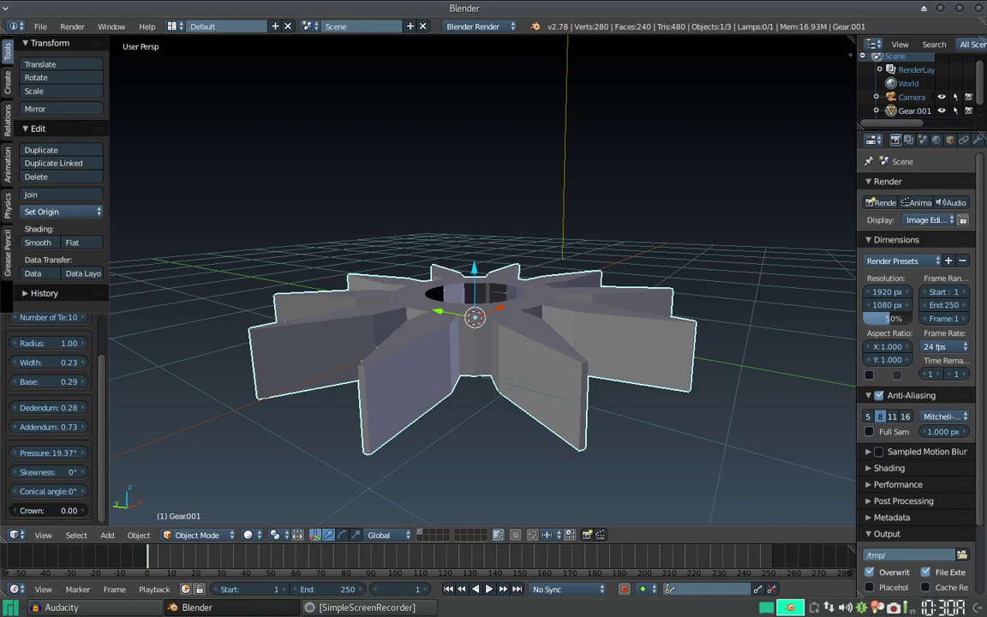
Raise the gear's crown to 1.68 and orbit to inspect the upward-bent teeth.
drag(51, 510, 138, 510)
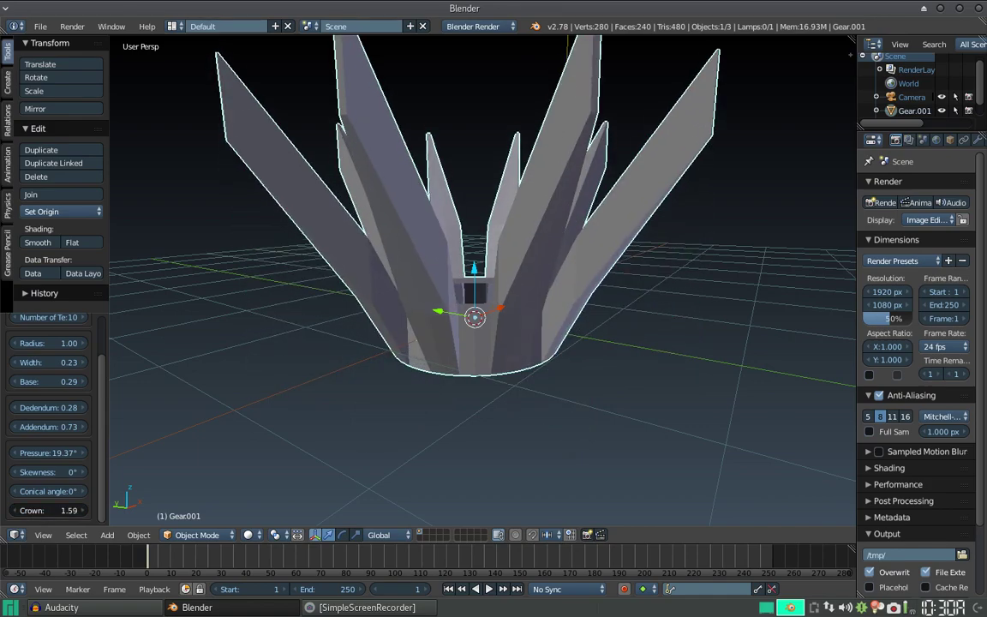
mouse_move(444, 220)
middle_down()
mouse_move(611, 234)
mouse_move(590, 287)
mouse_move(504, 234)
mouse_move(578, 308)
mouse_move(570, 352)
mouse_move(553, 250)
mouse_move(399, 244)
mouse_move(518, 304)
mouse_move(553, 251)
mouse_move(535, 247)
middle_up()
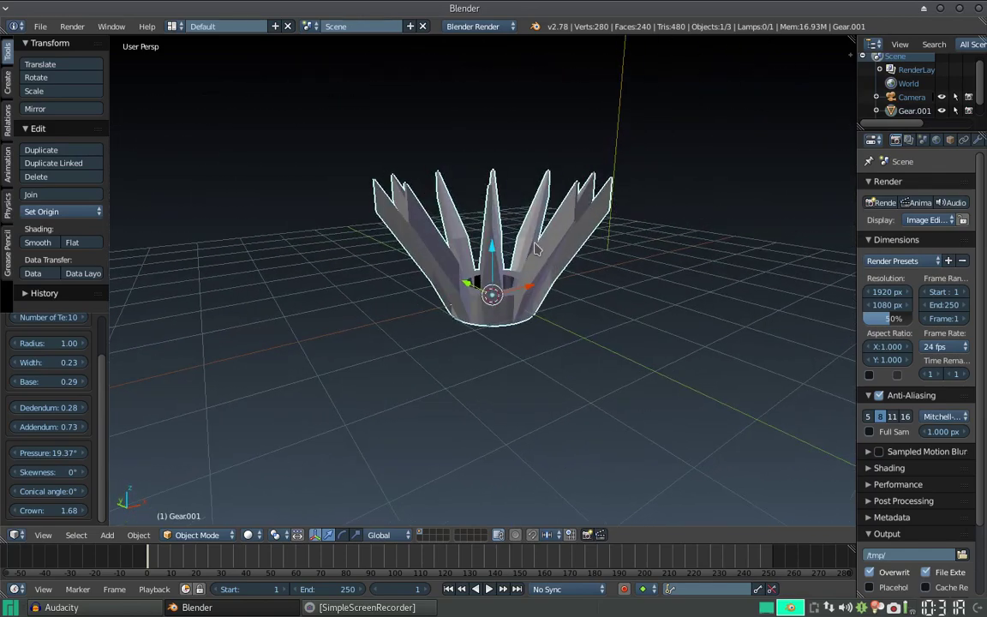